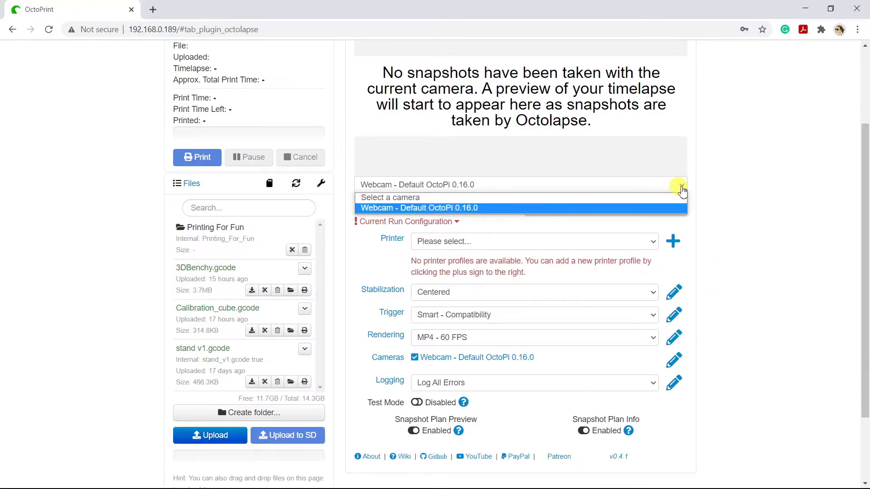
- Close the camera list, keeping Webcam - Default OctoPi 0.16.0 as the selected camera
{"action": "left_click", "coordinate": [682, 191]}
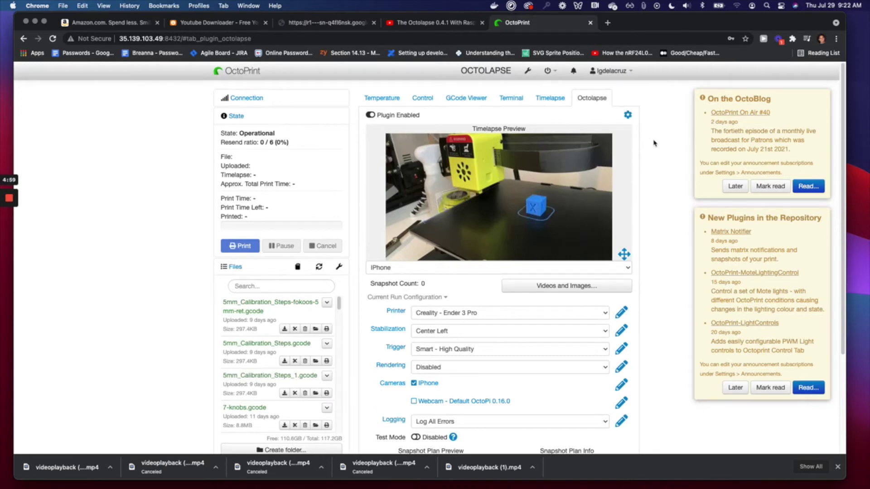
- Open Octolapse Settings from the gear icon on the Octolapse tab
{"action": "left_click", "coordinate": [628, 115]}
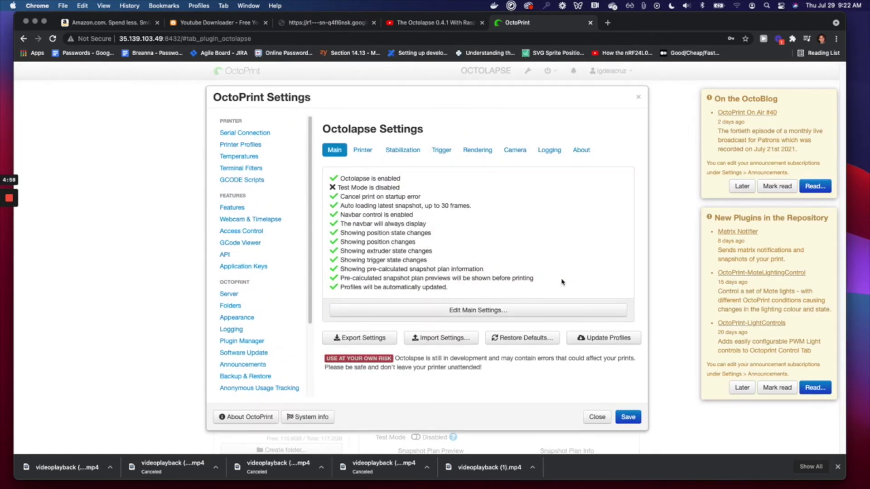
{"action": "left_click", "coordinate": [515, 150]}
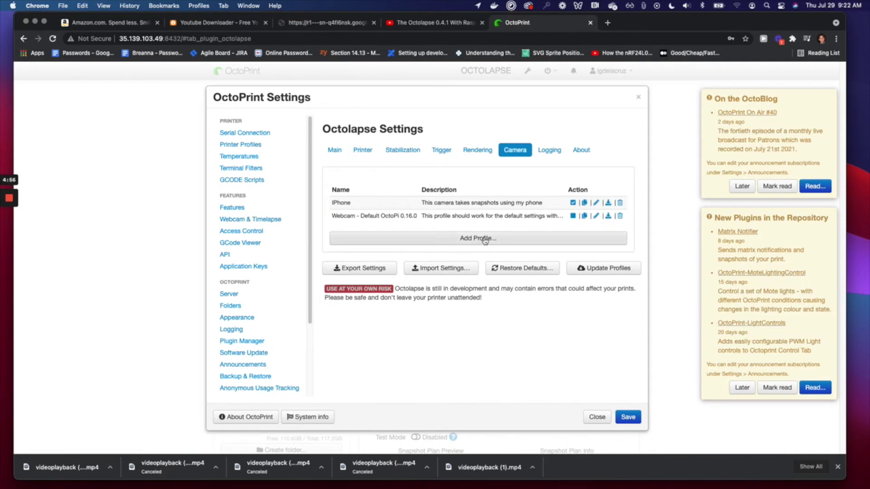
{"action": "left_click", "coordinate": [481, 241]}
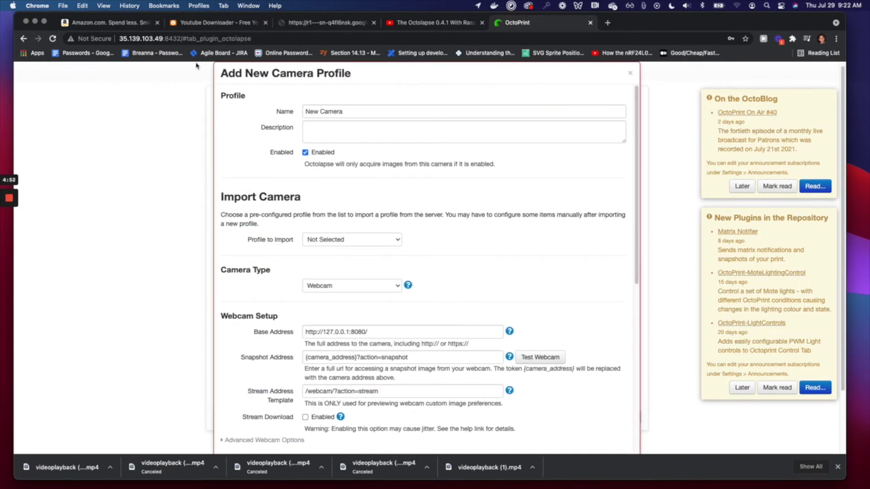
{"action": "left_click", "coordinate": [341, 124]}
{"action": "left_click_drag", "start_coordinate": [355, 110], "coordinate": [236, 93]}
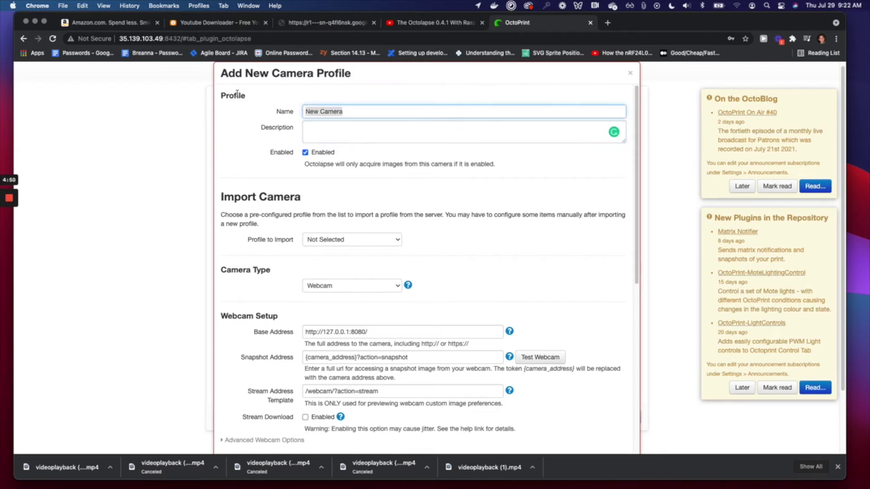
{"action": "key", "text": "BackSpace"}
{"action": "key", "text": "Down"}
{"action": "key", "text": "Return"}
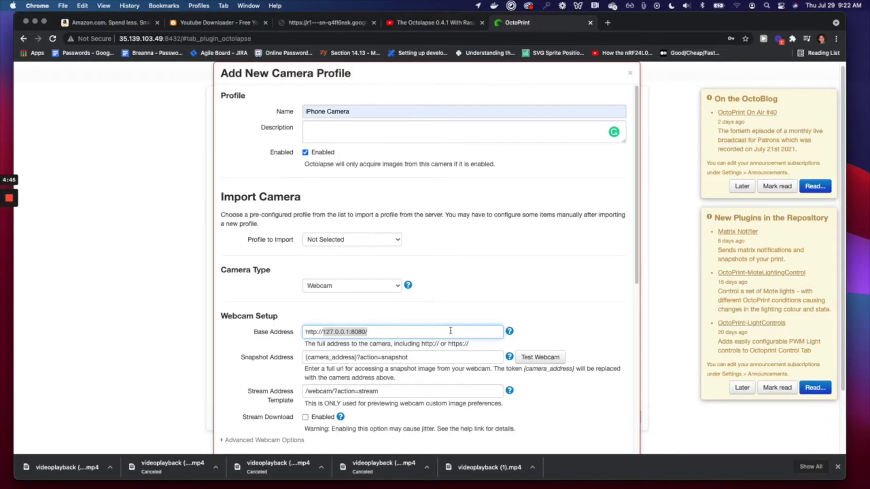
{"action": "key", "text": "BackSpace"}
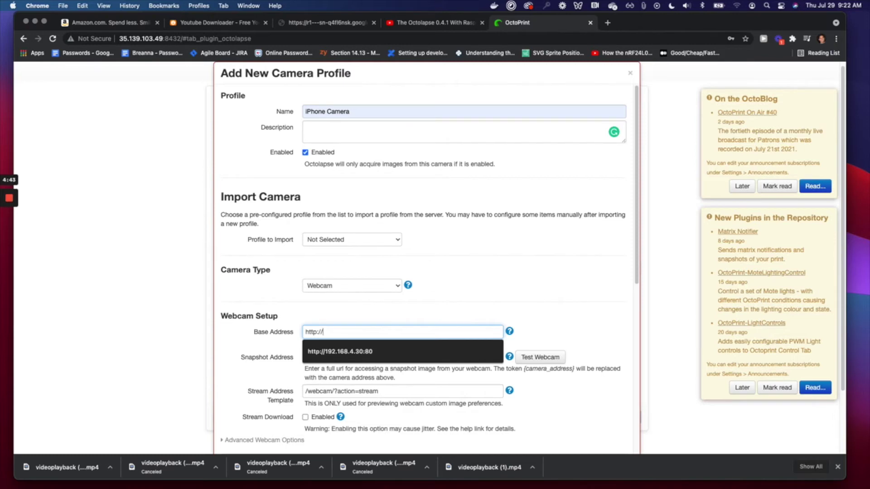
{"action": "left_click", "coordinate": [409, 358]}
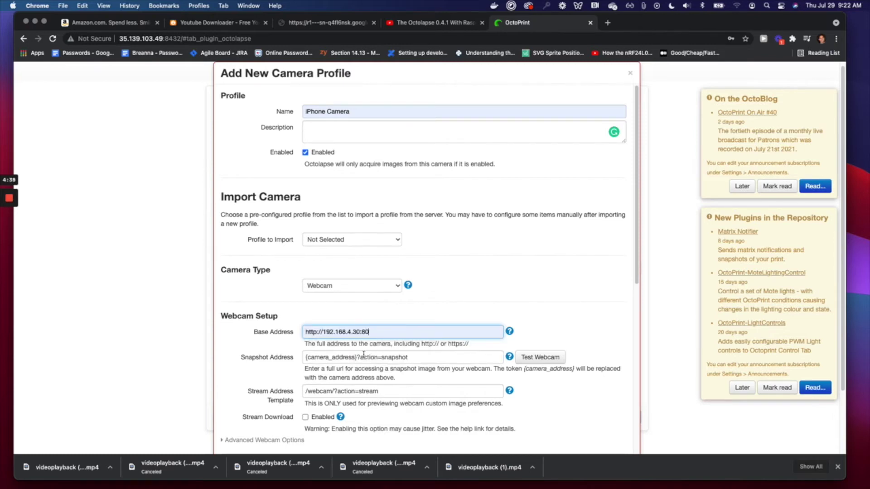
{"action": "left_click_drag", "start_coordinate": [357, 357], "coordinate": [422, 356]}
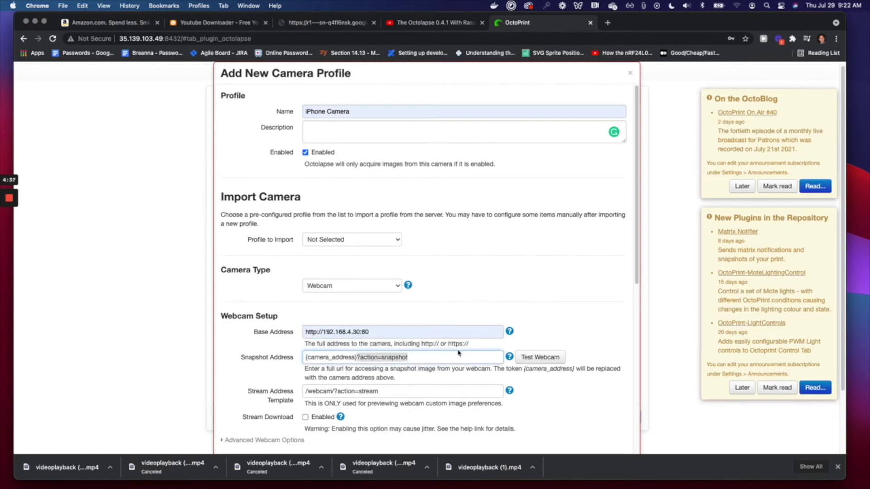
{"action": "key", "text": "BackSpace"}
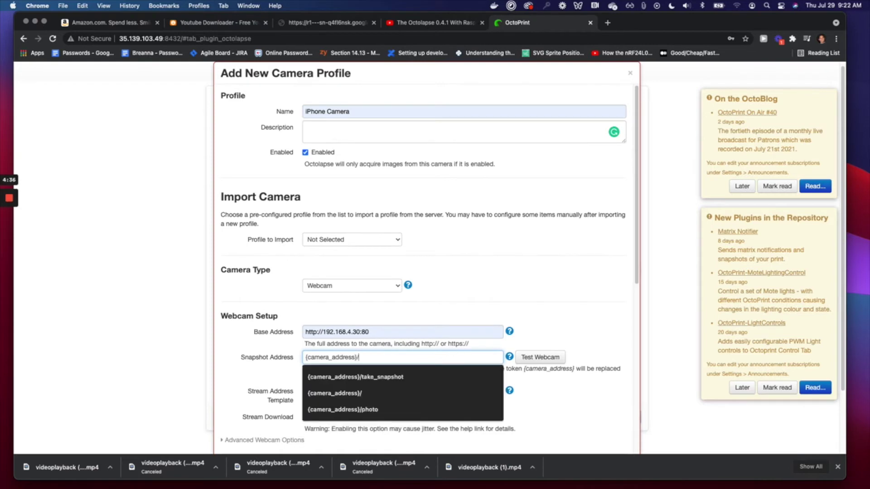
{"action": "type", "text": "/take"}
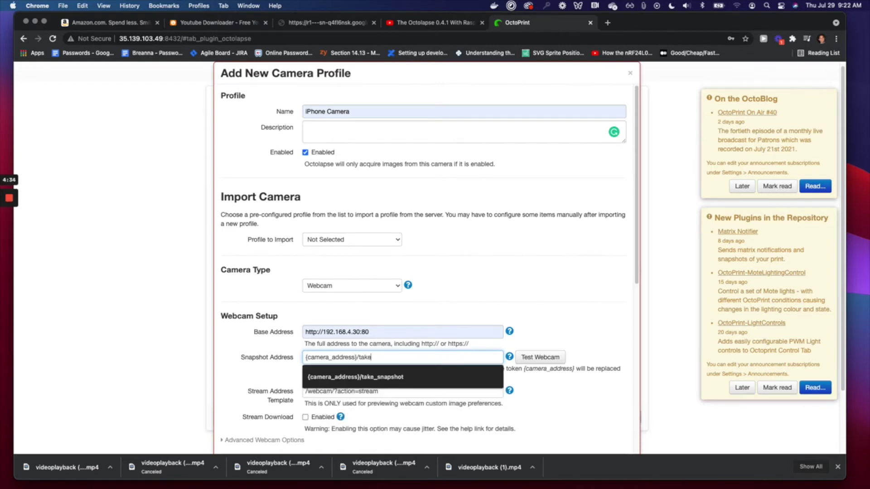
{"action": "key", "text": "Down"}
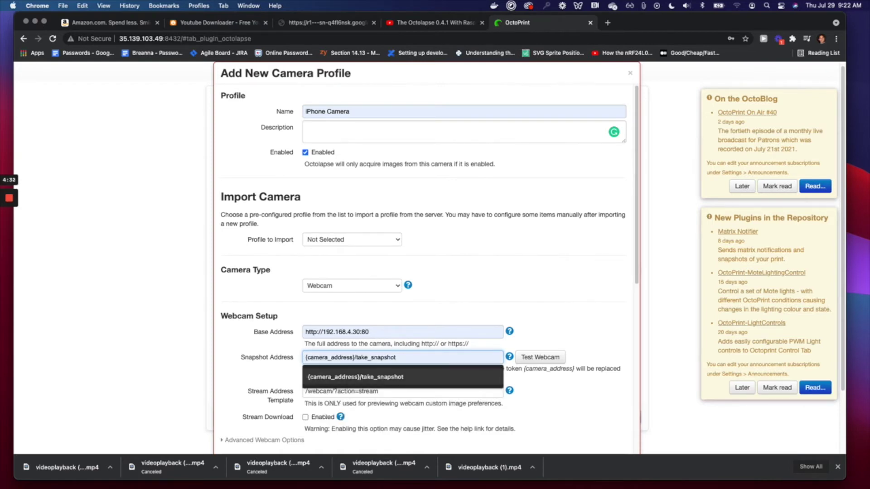
- Replace take_snapshot in the stream address template with live, then test the camera snapshot
{"action": "left_click", "coordinate": [402, 391]}
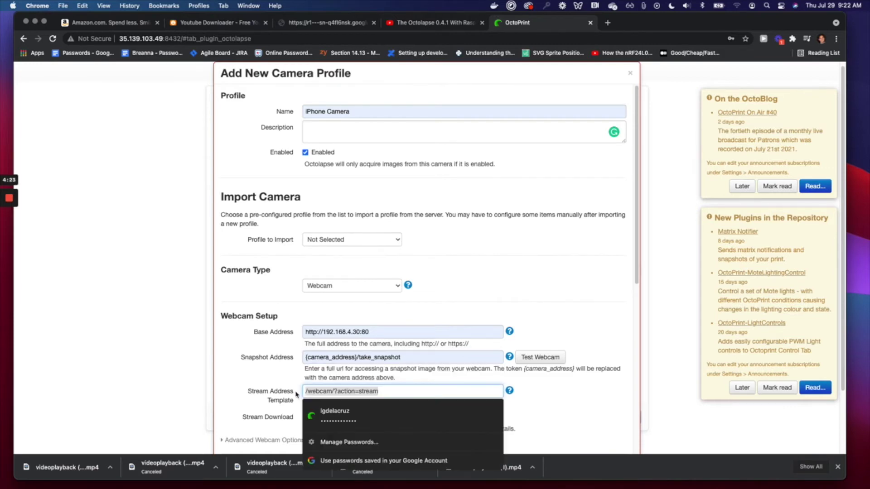
{"action": "left_click", "coordinate": [344, 408]}
{"action": "key", "text": "BackSpace"}
{"action": "key", "text": "BackSpace"}
{"action": "key", "text": "BackSpace"}
{"action": "key", "text": "BackSpace"}
{"action": "key", "text": "BackSpace"}
{"action": "key", "text": "BackSpace"}
{"action": "key", "text": "BackSpace"}
{"action": "key", "text": "BackSpace"}
{"action": "key", "text": "BackSpace"}
{"action": "key", "text": "BackSpace"}
{"action": "key", "text": "BackSpace"}
{"action": "key", "text": "BackSpace"}
{"action": "key", "text": "BackSpace"}
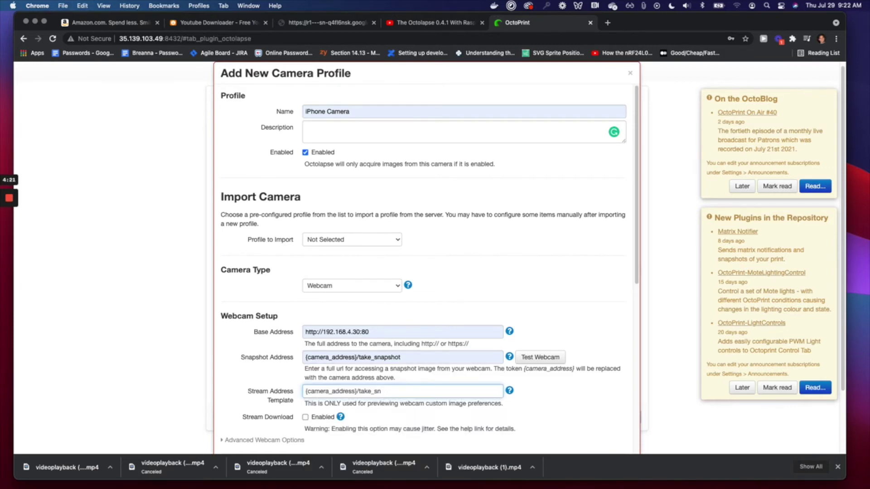
{"action": "type", "text": "liov"}
{"action": "key", "text": "BackSpace"}
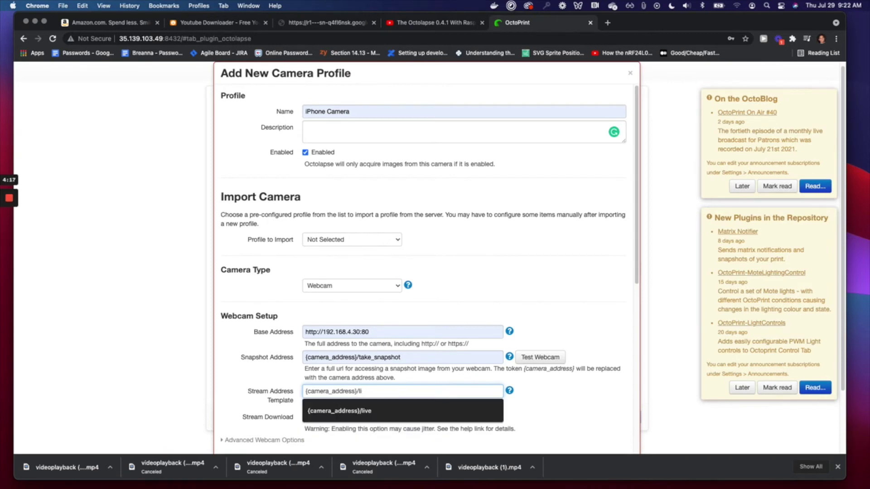
{"action": "type", "text": "ve"}
{"action": "left_click", "coordinate": [540, 357]}
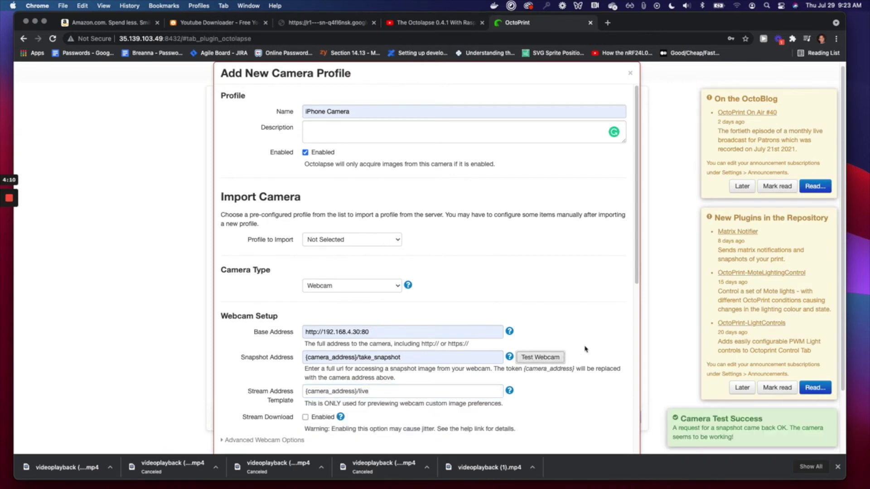
- Set the snapshot timeout to 50000 ms and save the camera profile and Octolapse settings
{"action": "scroll", "coordinate": [556, 345], "scroll_direction": "down", "scroll_amount": 5}
{"action": "left_click", "coordinate": [342, 269]}
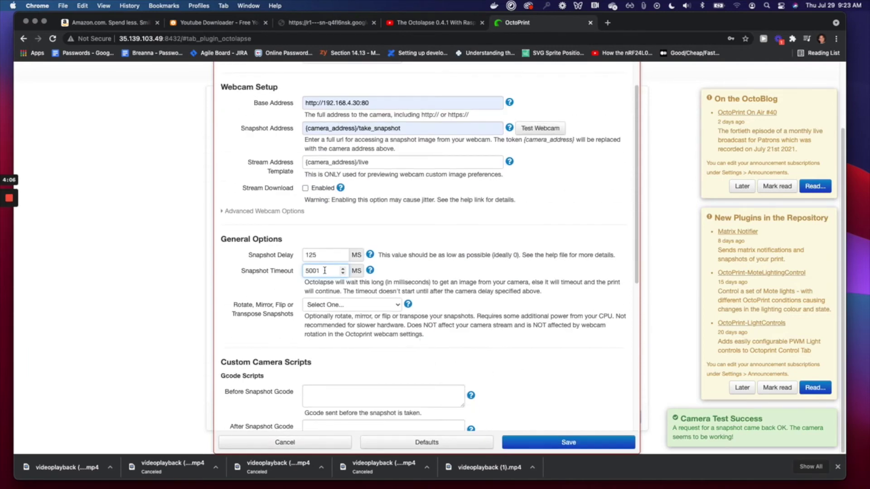
{"action": "key", "text": "BackSpace"}
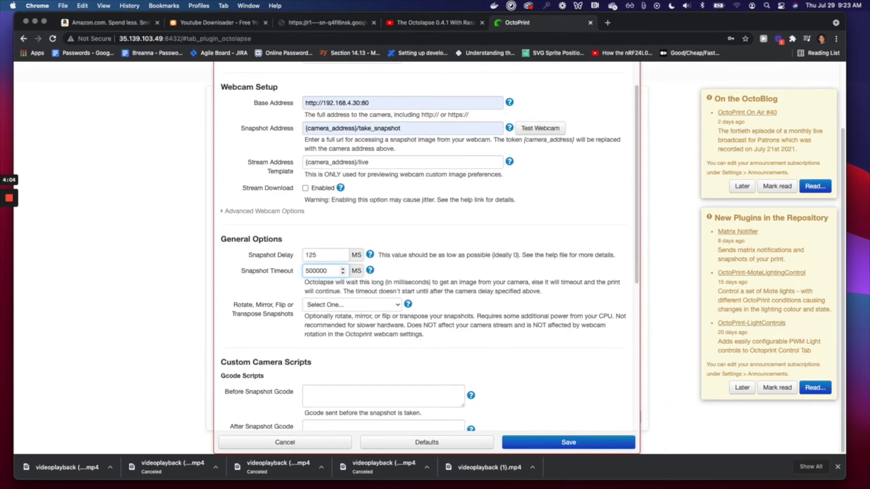
{"action": "left_click", "coordinate": [583, 448]}
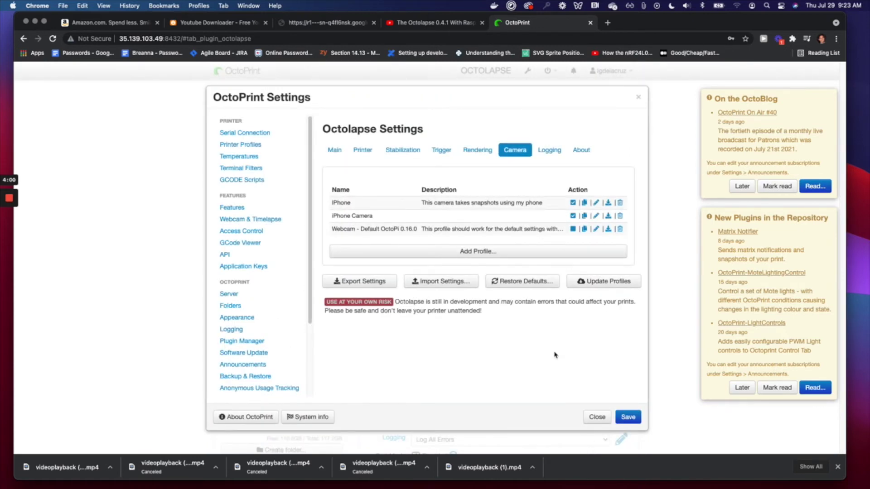
{"action": "left_click", "coordinate": [627, 419]}
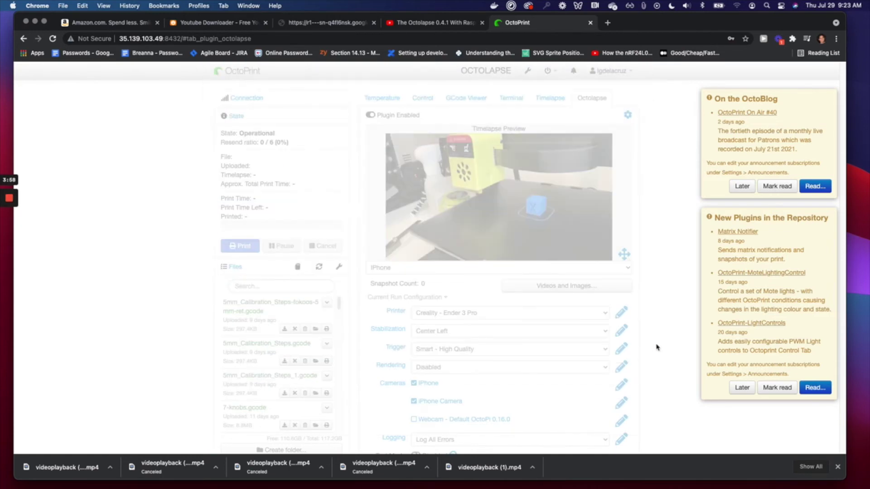
- Uncheck the IPhone camera and keep Rendering set to Disabled
{"action": "left_click", "coordinate": [427, 385]}
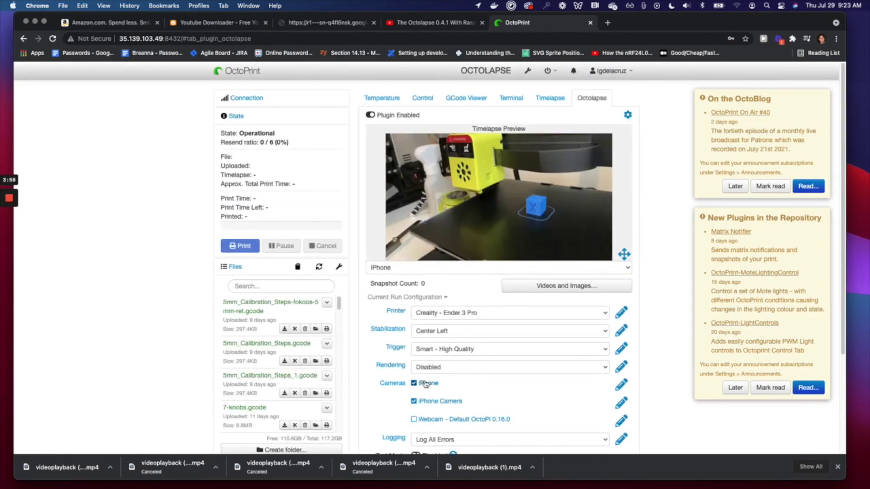
{"action": "scroll", "coordinate": [555, 389], "scroll_direction": "down", "scroll_amount": 1}
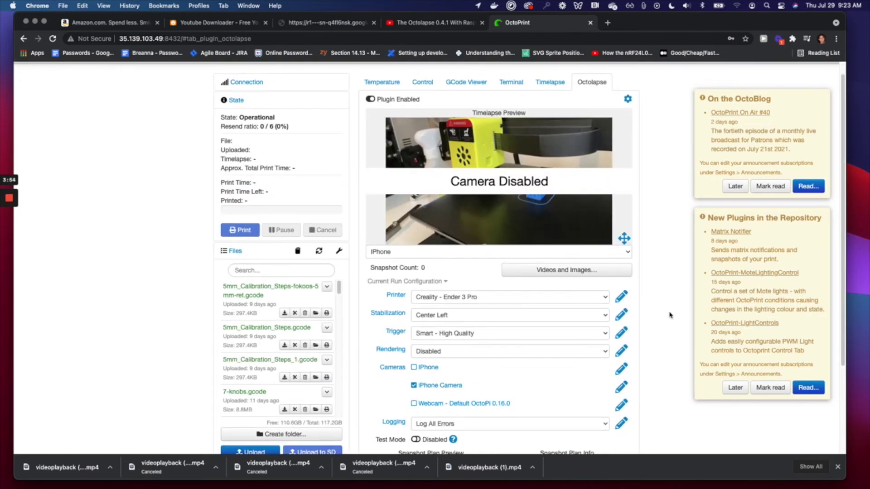
{"action": "scroll", "coordinate": [653, 358], "scroll_direction": "down", "scroll_amount": 5}
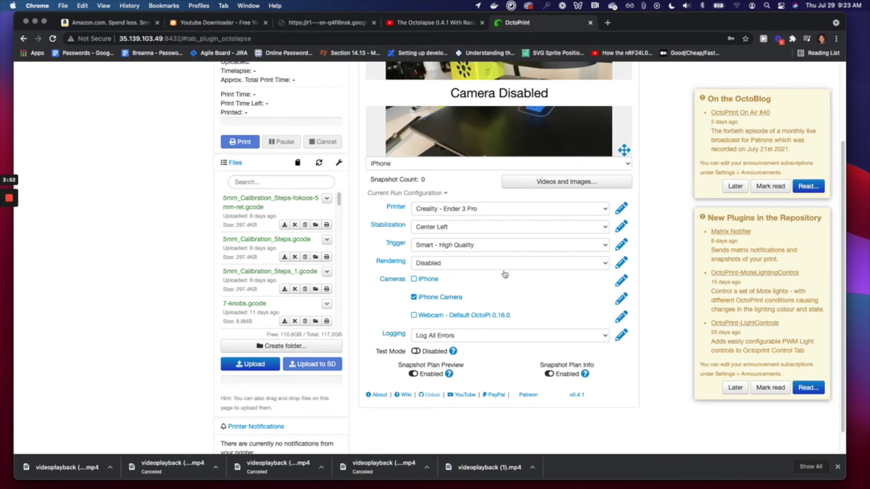
{"action": "left_click", "coordinate": [602, 264]}
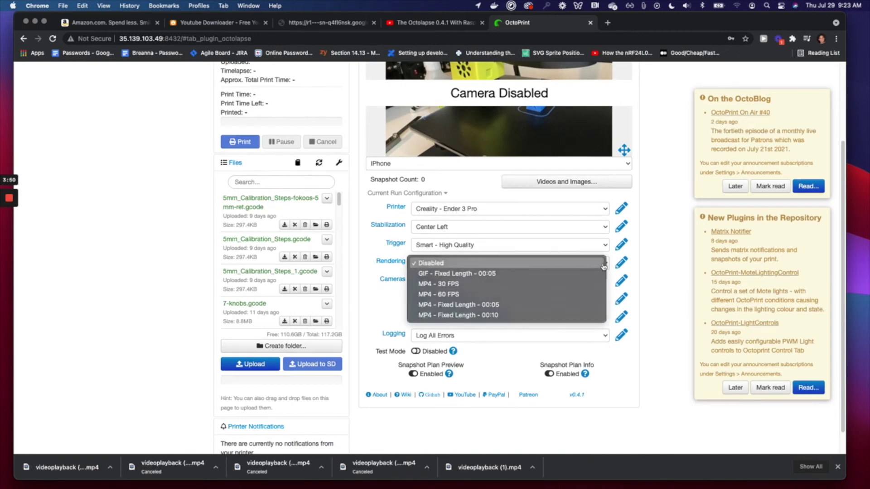
{"action": "left_click", "coordinate": [605, 266]}
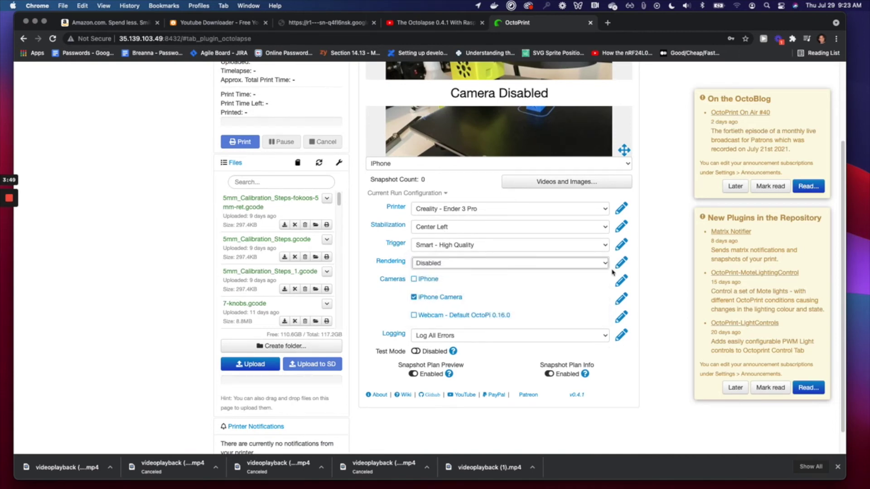
{"action": "left_click", "coordinate": [653, 271]}
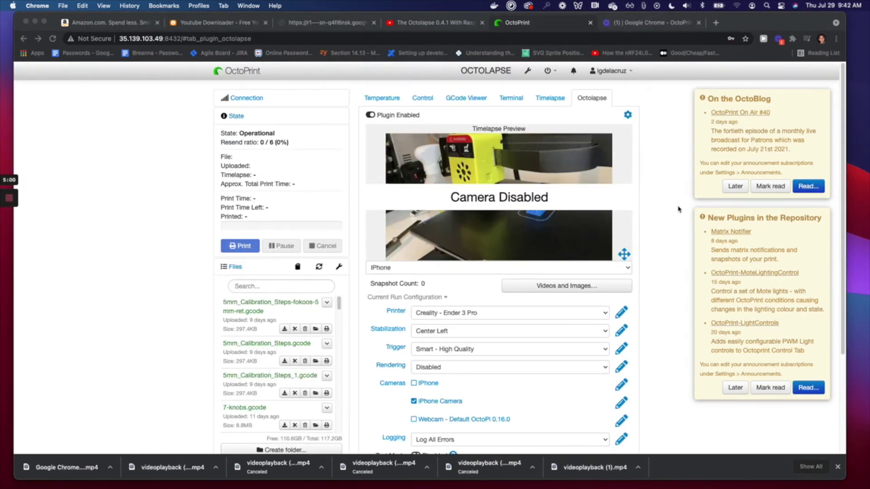
- Check the empty Saved Snapshots list in Videos and Images, then bring up system search
{"action": "scroll", "coordinate": [624, 380], "scroll_direction": "down", "scroll_amount": 5}
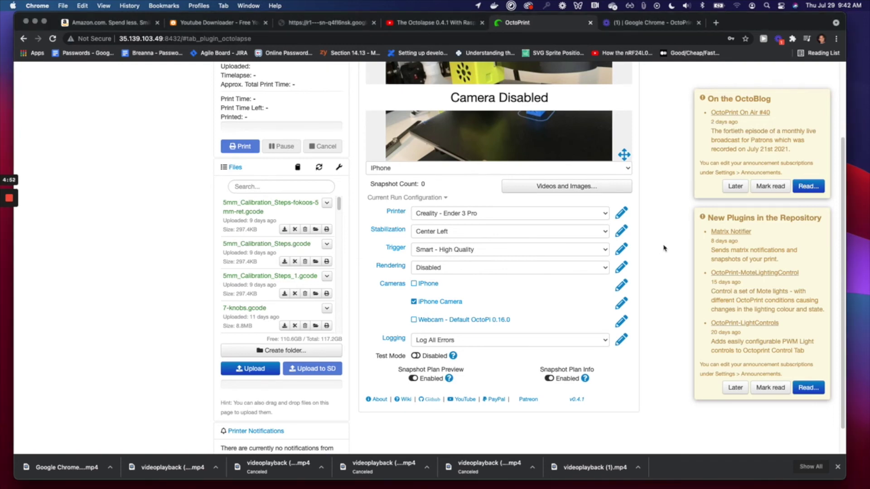
{"action": "left_click", "coordinate": [612, 186]}
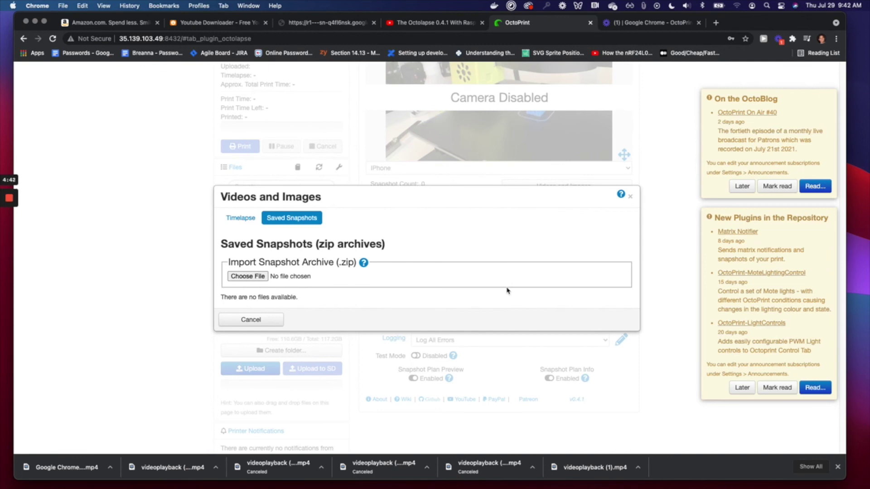
{"action": "key", "text": "super+space"}
- Launch Finder and open the Downloads snapshot folder to browse the calibration-cube JPGs
{"action": "type", "text": "finder"}
{"action": "key", "text": "Return"}
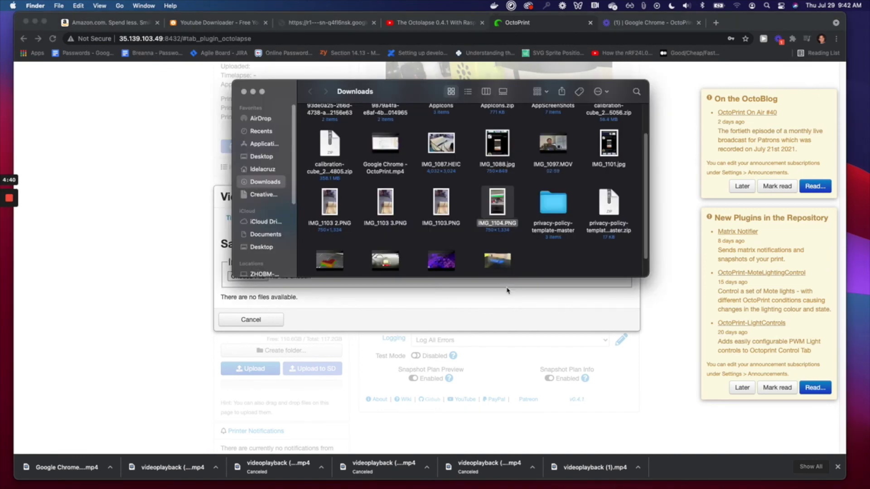
{"action": "scroll", "coordinate": [390, 157], "scroll_direction": "up", "scroll_amount": 5}
{"action": "left_click", "coordinate": [343, 135]}
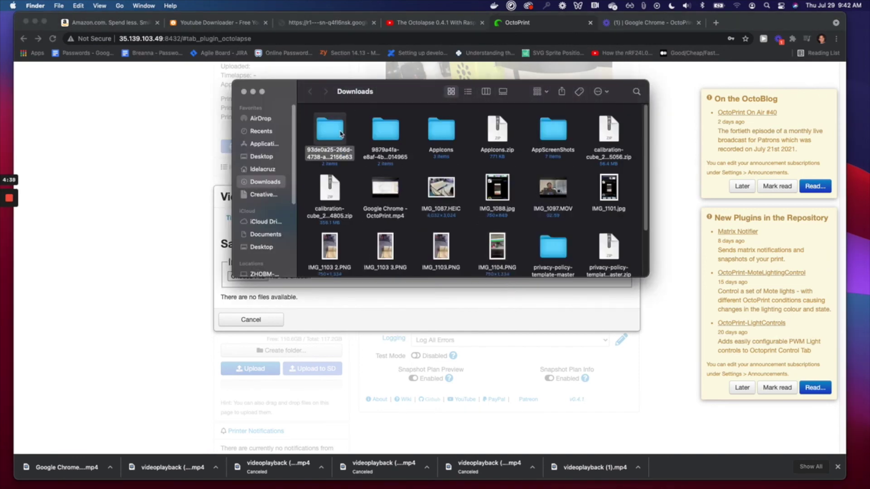
{"action": "double_click", "coordinate": [343, 135]}
{"action": "double_click", "coordinate": [343, 135]}
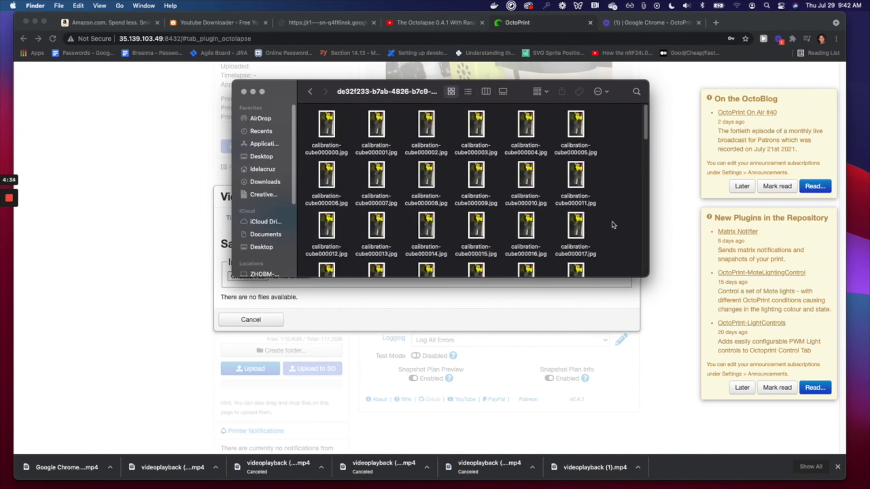
{"action": "scroll", "coordinate": [614, 222], "scroll_direction": "down", "scroll_amount": 3}
{"action": "scroll", "coordinate": [614, 222], "scroll_direction": "down", "scroll_amount": 10}
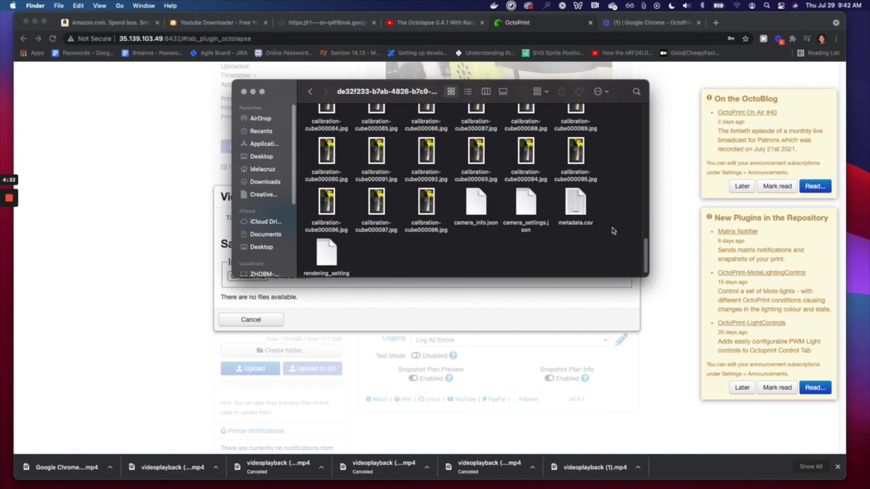